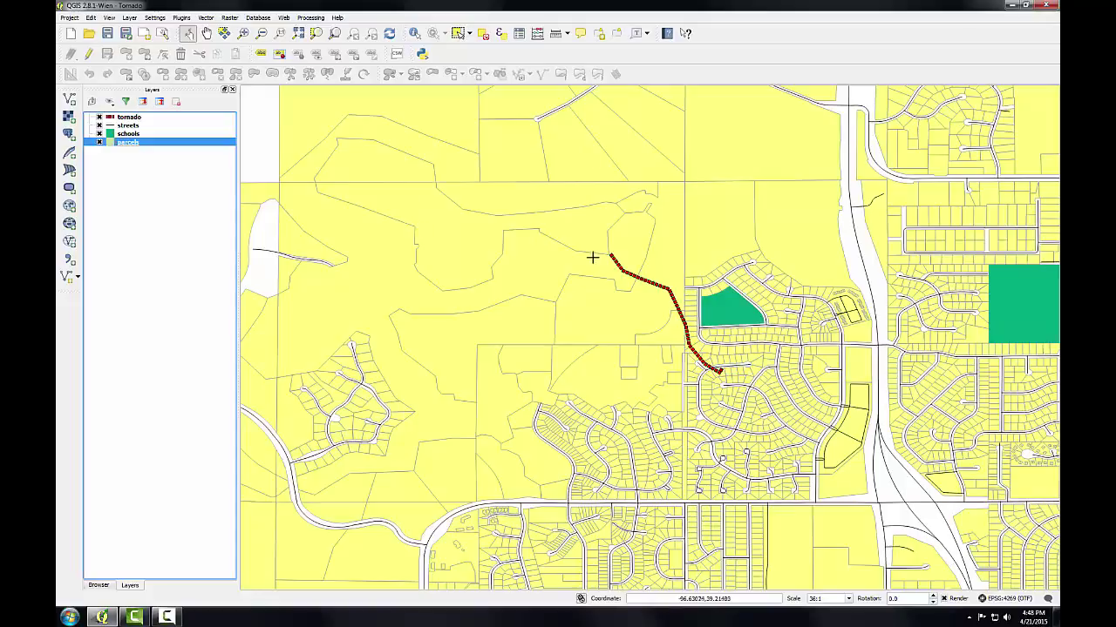
# Set up a Buffer of the tornado layer at distance 900 and browse for its output file.
pyautogui.click(206, 17)
pyautogui.moveTo(229, 51)
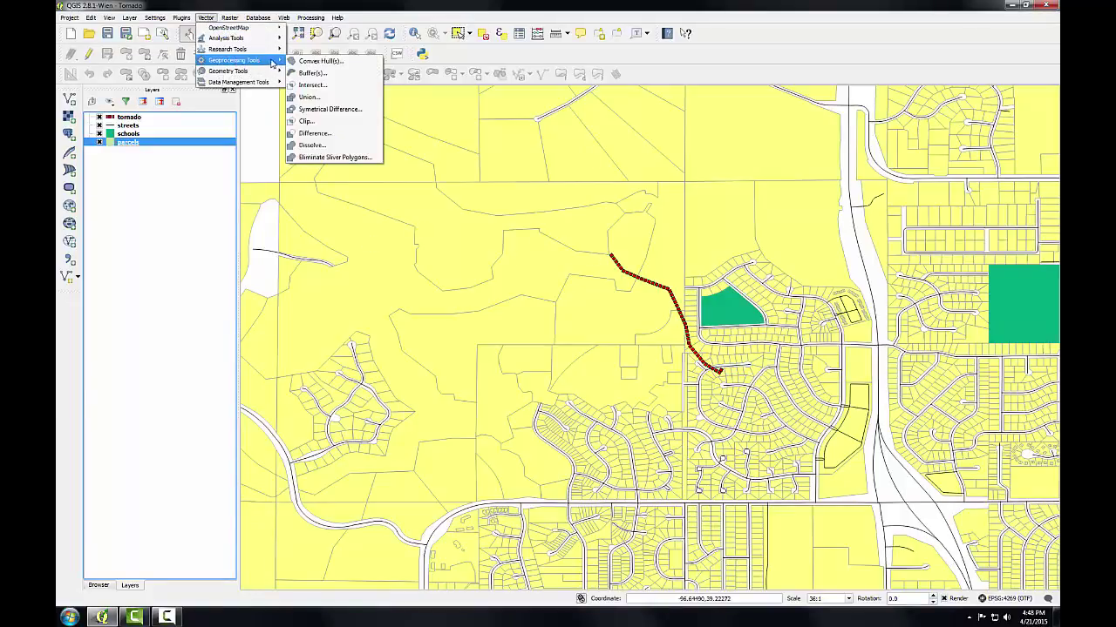
pyautogui.click(310, 73)
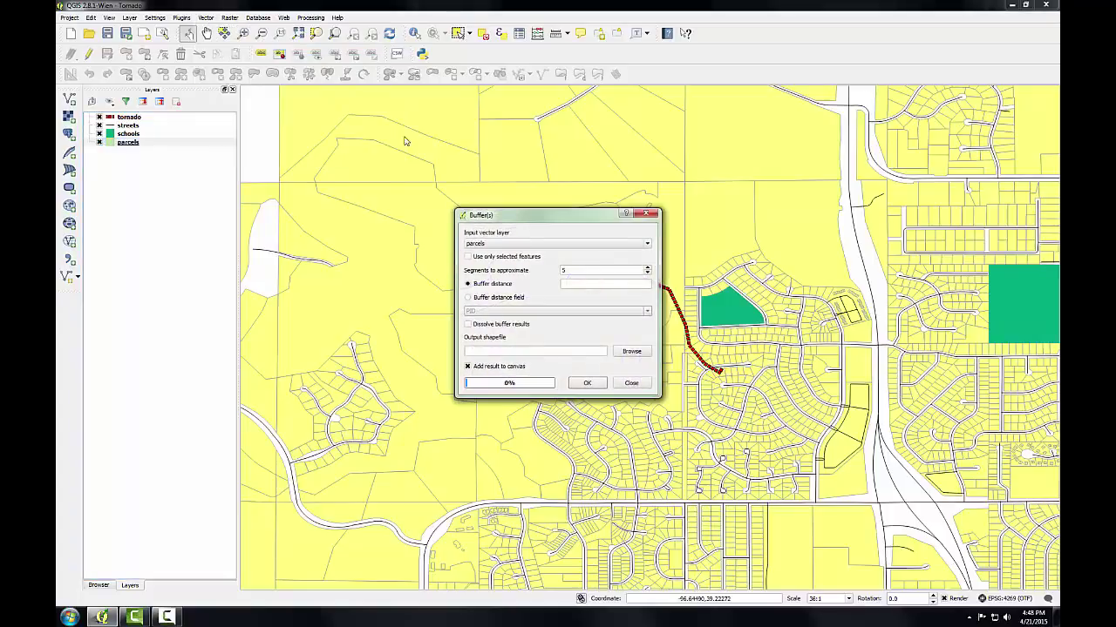
pyautogui.moveTo(523, 219); pyautogui.dragTo(465, 139)
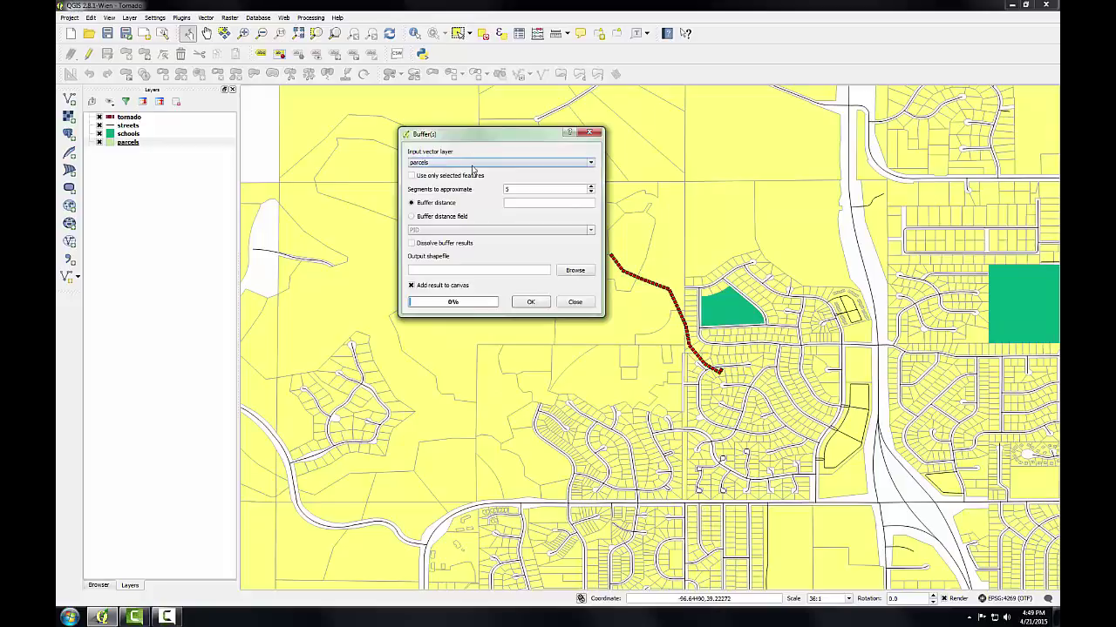
pyautogui.click(473, 165)
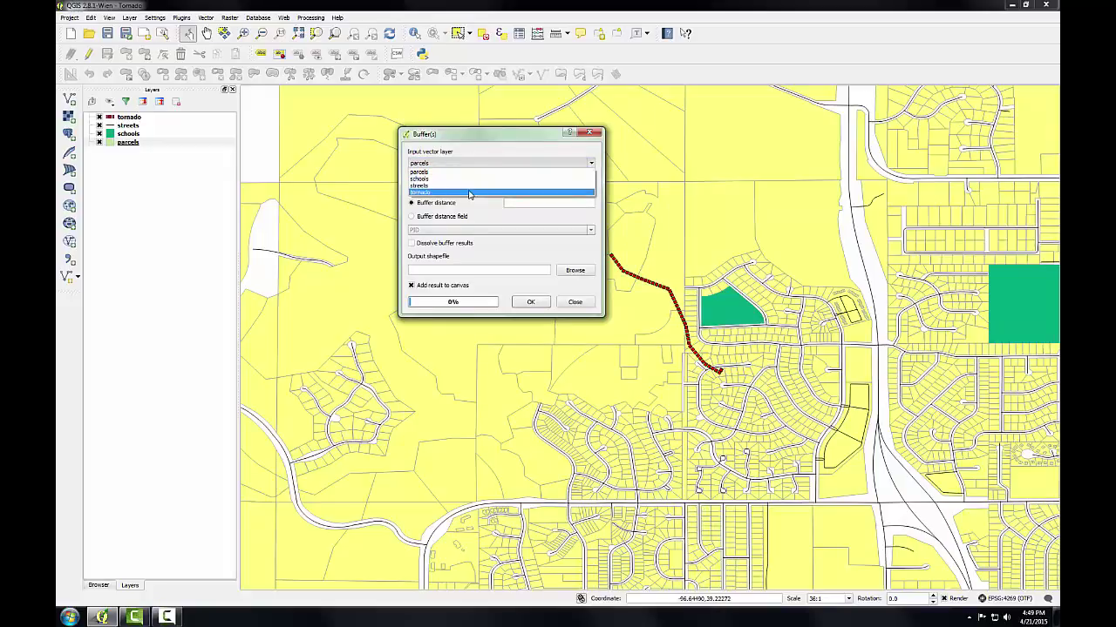
pyautogui.click(493, 192)
pyautogui.click(515, 203)
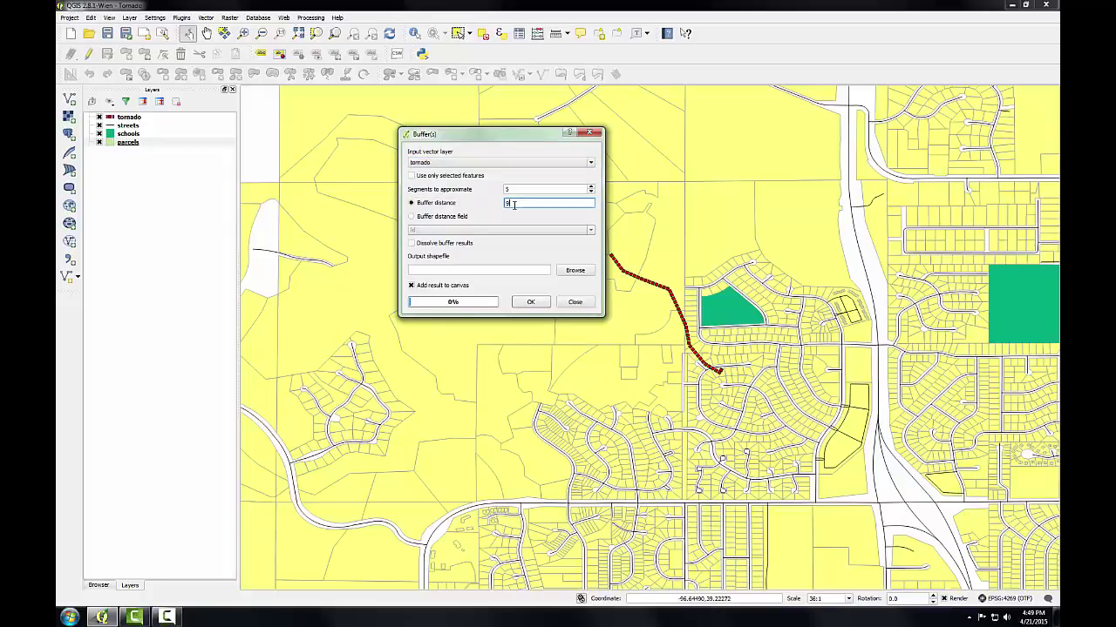
pyautogui.click(636, 337)
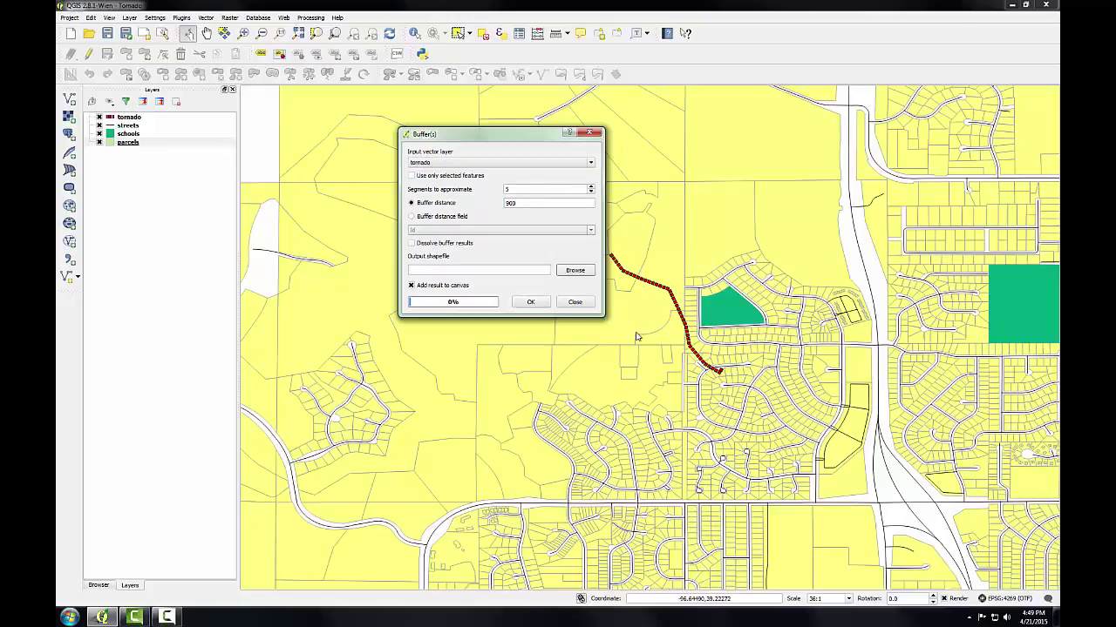
pyautogui.click(565, 274)
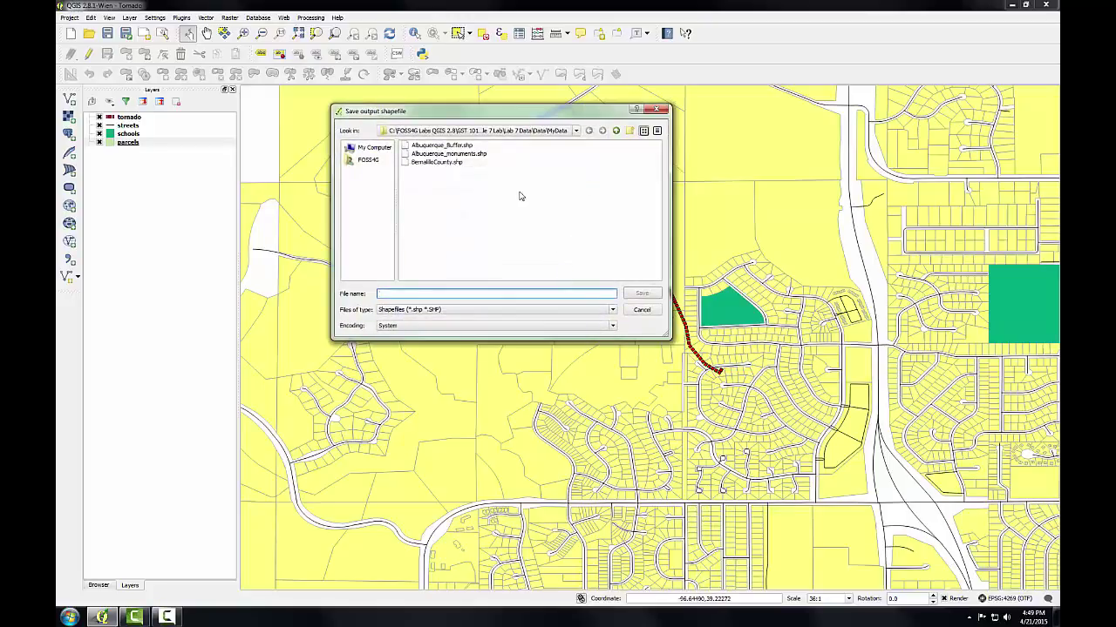
# Browse to the C:\GST 102 Labs\Lab 3\Lab 3 Data\Tornado folder.
pyautogui.click(577, 133)
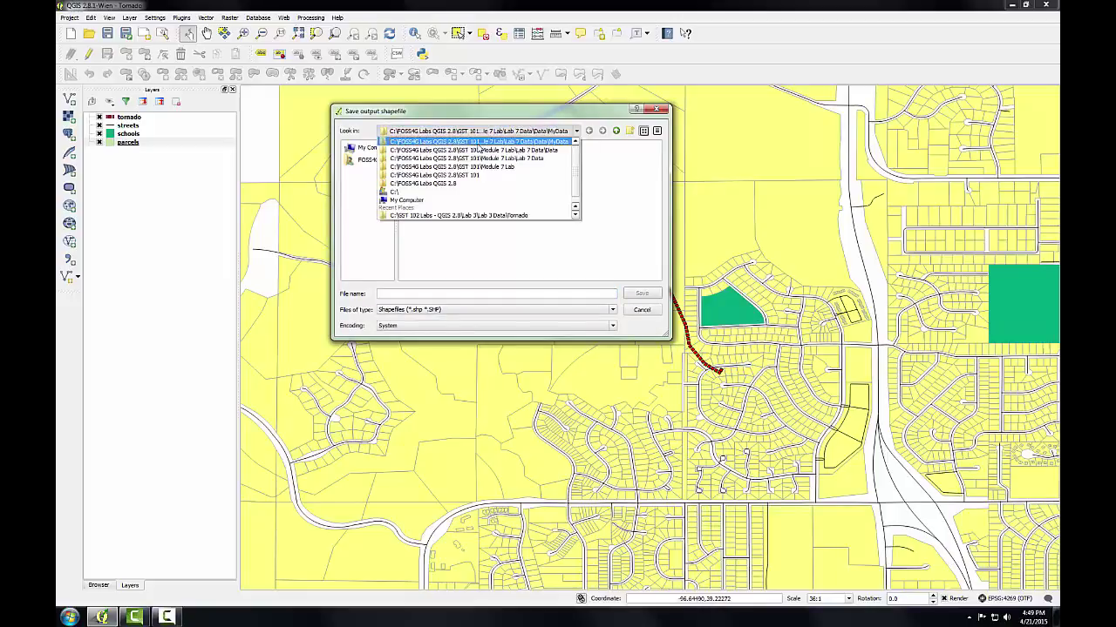
pyautogui.click(394, 190)
pyautogui.click(442, 162)
pyautogui.doubleClick(442, 162)
pyautogui.doubleClick(415, 166)
pyautogui.doubleClick(415, 146)
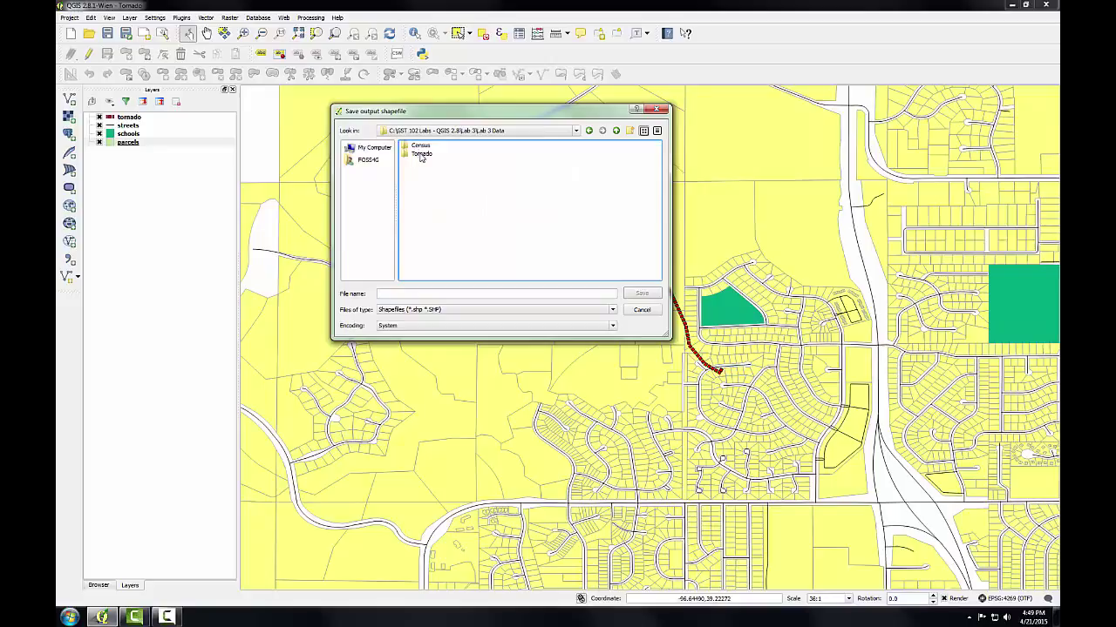
pyautogui.doubleClick(421, 153)
# Name the buffer output TornadoBuffer and save it there.
pyautogui.click(395, 293)
pyautogui.write('Tor')
pyautogui.press('BackSpace')
pyautogui.press('BackSpace')
pyautogui.press('BackSpace')
pyautogui.write('Tornado')
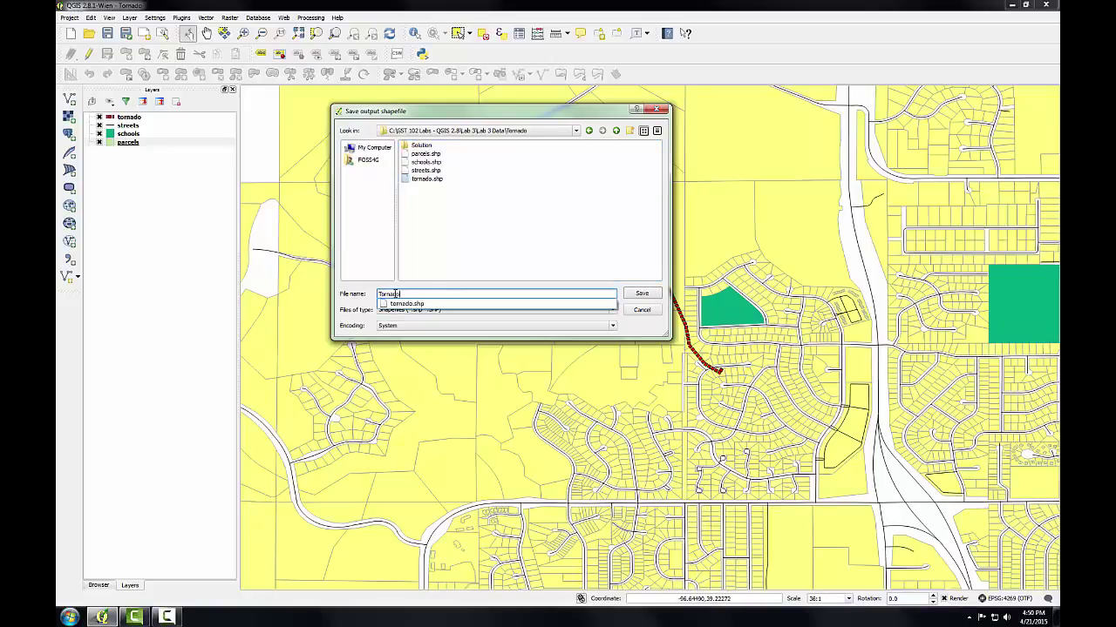
pyautogui.write('Buffer')
pyautogui.press('Return')
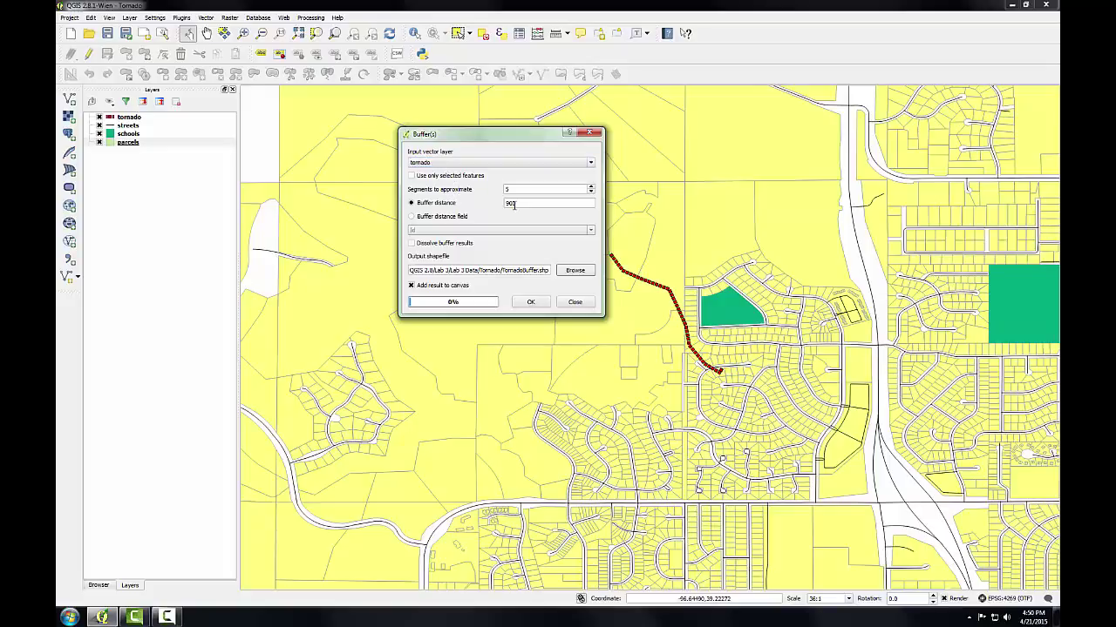
# Run the tornado buffer to add the TornadoBuffer polygon, then close the Buffer tool.
pyautogui.click(527, 303)
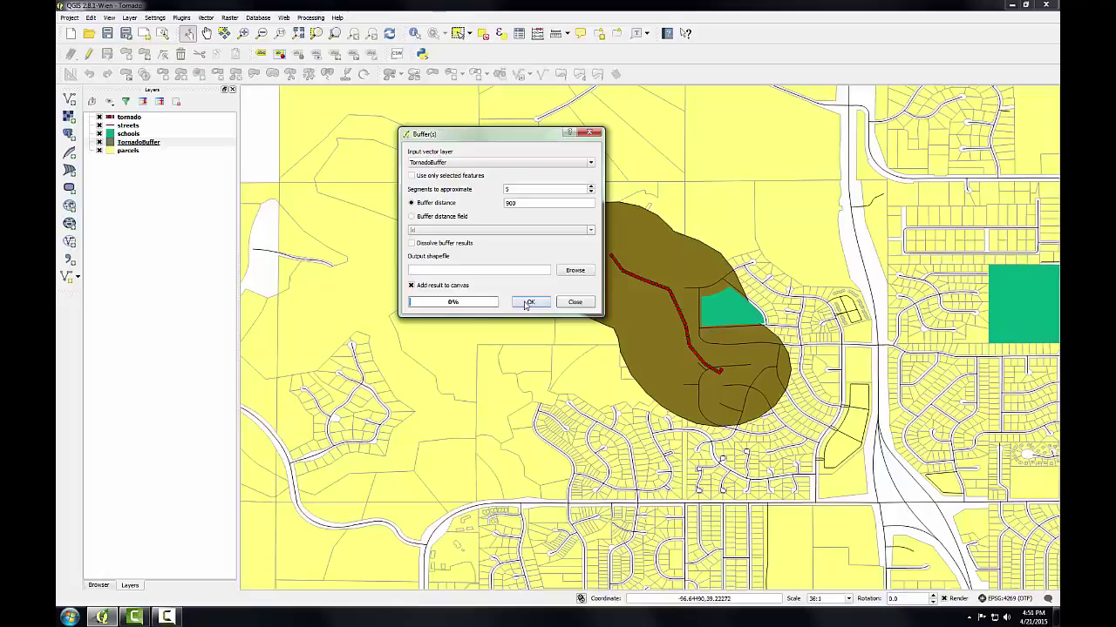
pyautogui.click(573, 302)
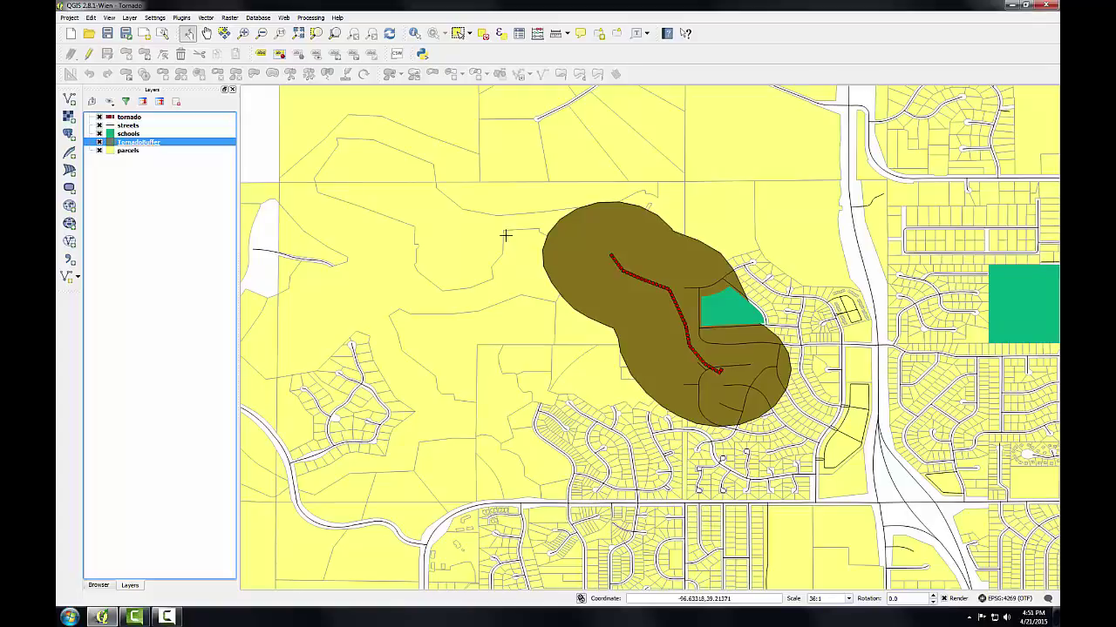
# Raise the TornadoBuffer layer's fill transparency to about 51% in its Style properties.
pyautogui.doubleClick(139, 142)
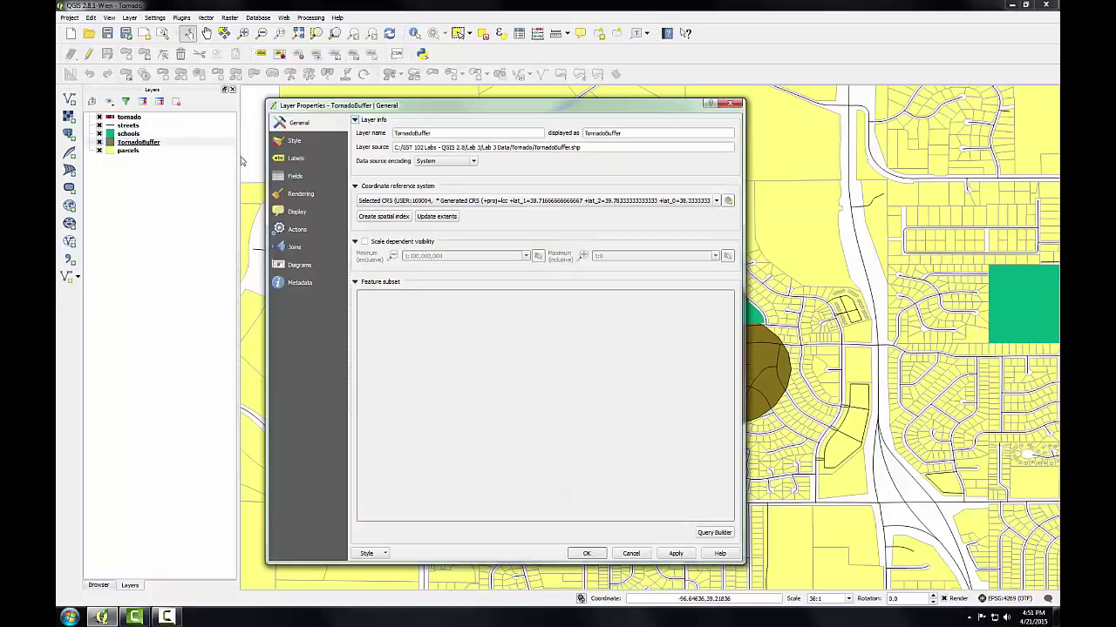
pyautogui.click(295, 143)
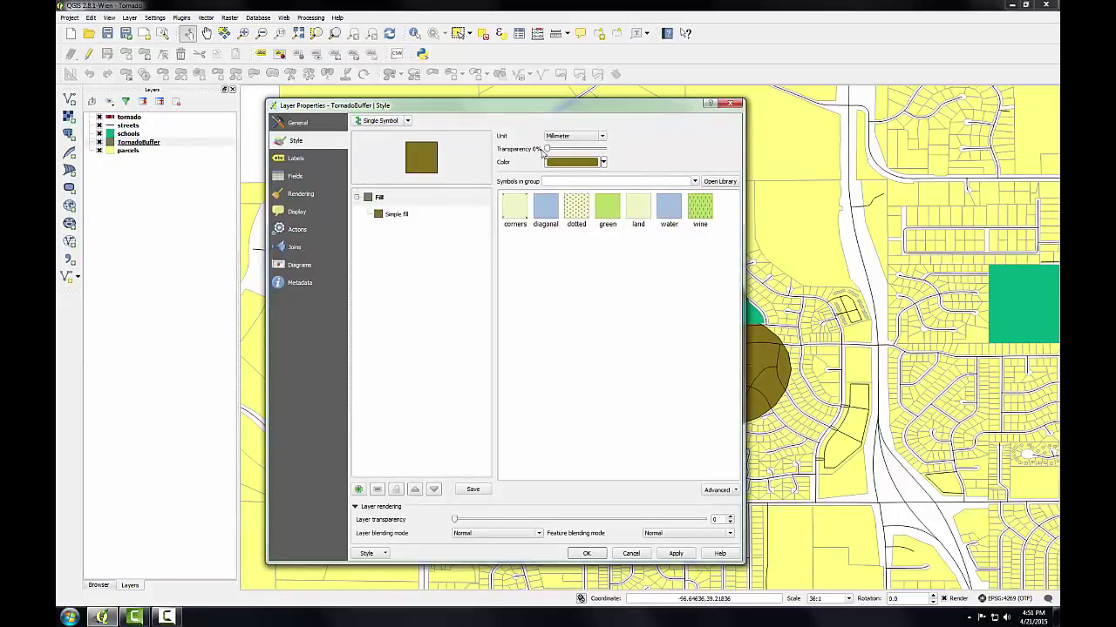
pyautogui.moveTo(546, 150); pyautogui.dragTo(580, 154)
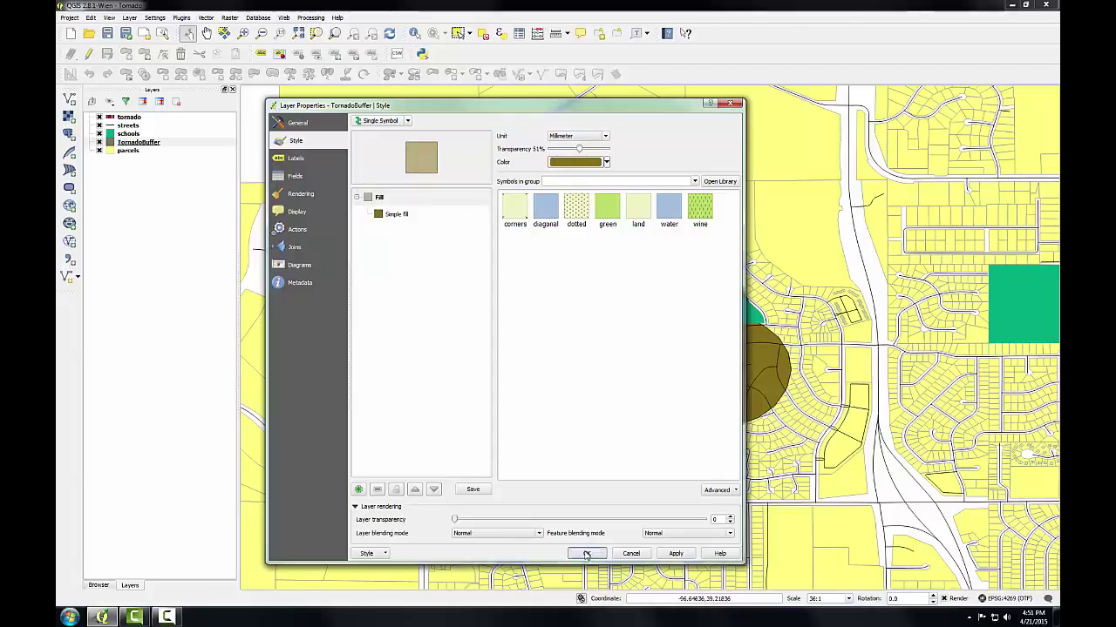
pyautogui.click(587, 554)
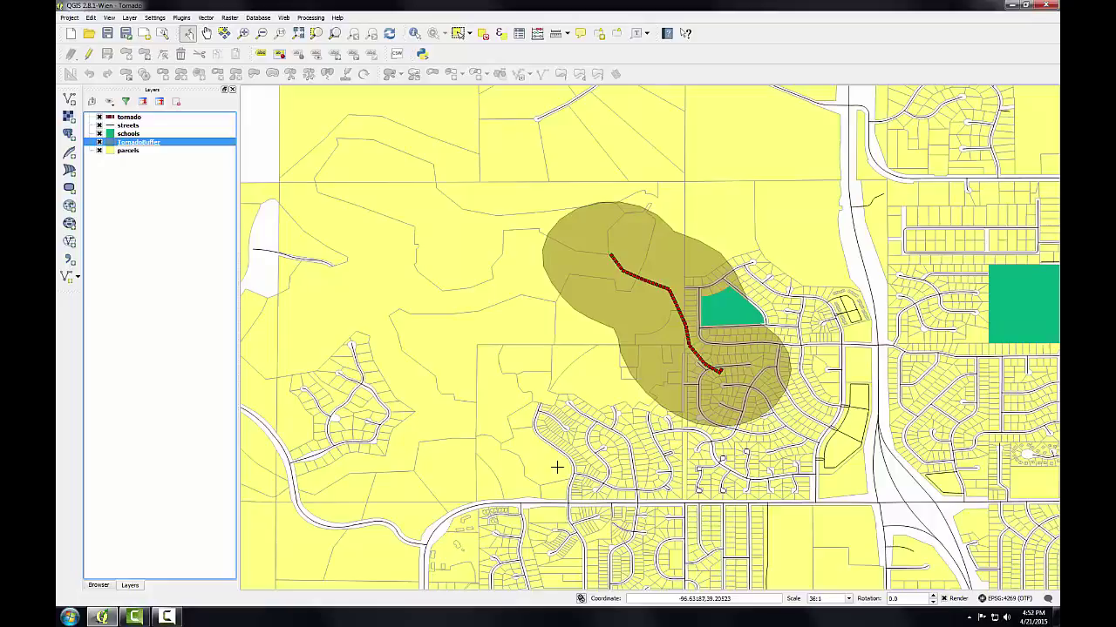
# Use Select by location to select parcels intersecting TornadoBuffer, then close the dialog.
pyautogui.click(206, 18)
pyautogui.moveTo(229, 50)
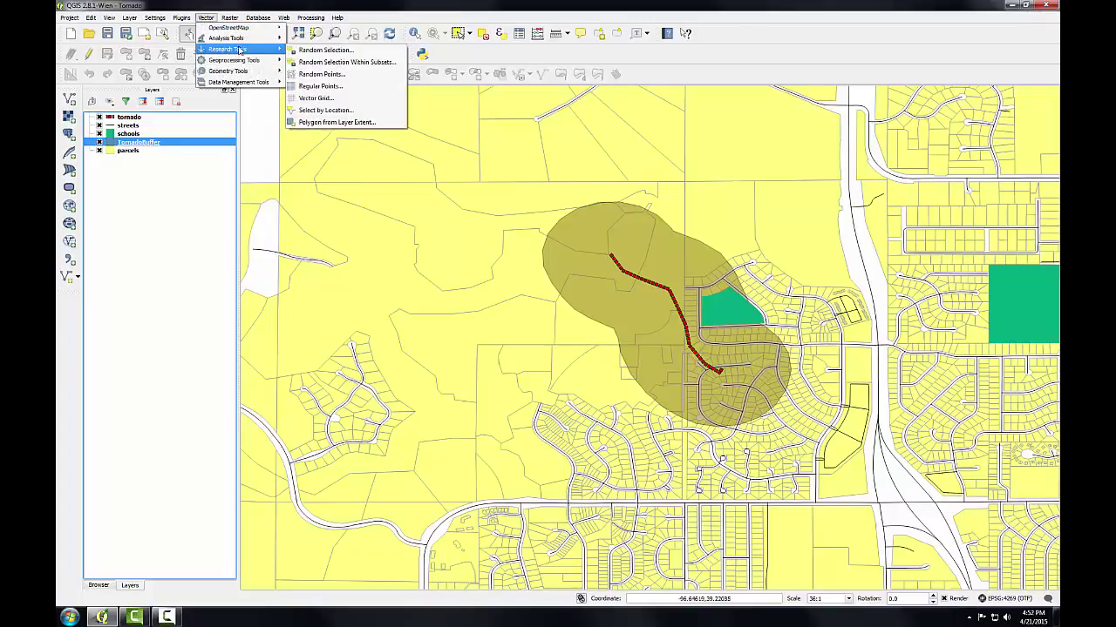
pyautogui.click(325, 110)
pyautogui.moveTo(503, 219); pyautogui.dragTo(331, 120)
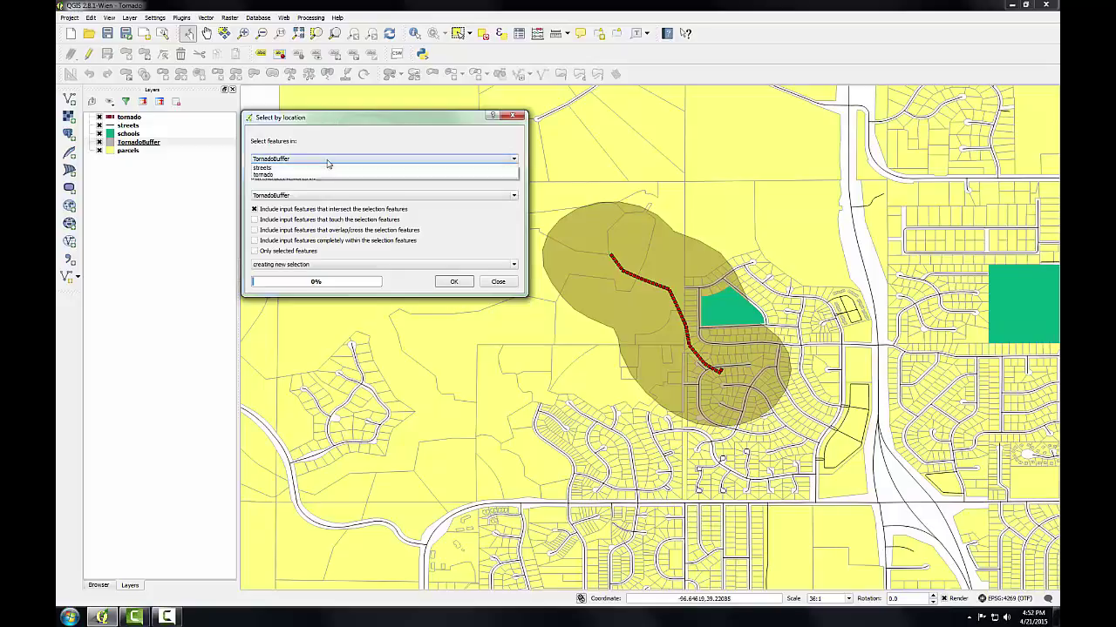
pyautogui.click(327, 161)
pyautogui.click(296, 176)
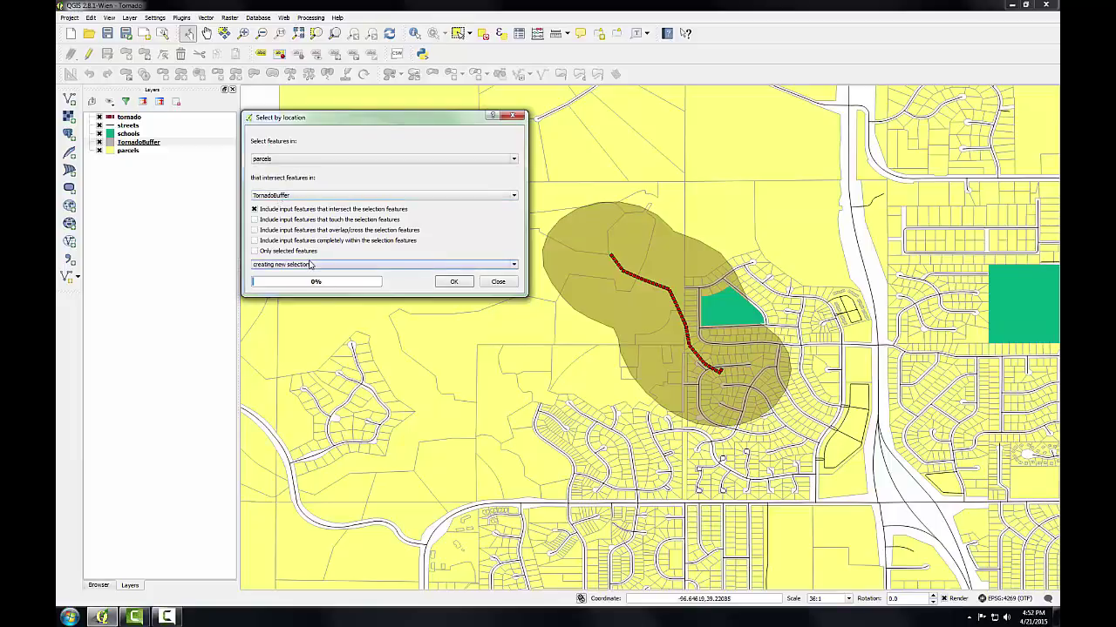
pyautogui.click(445, 284)
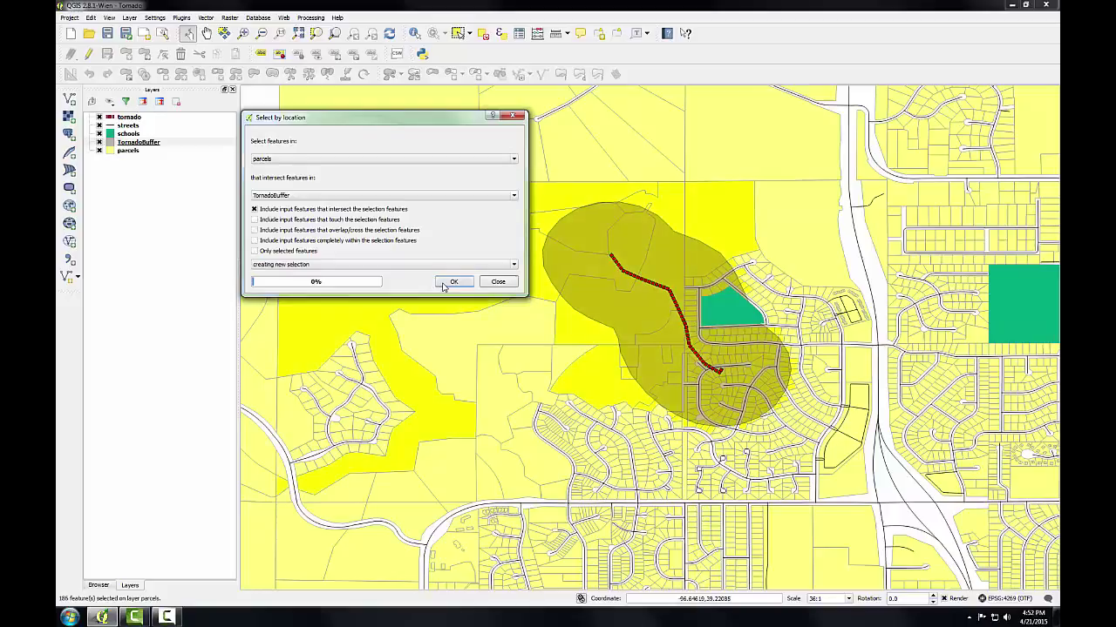
pyautogui.click(492, 284)
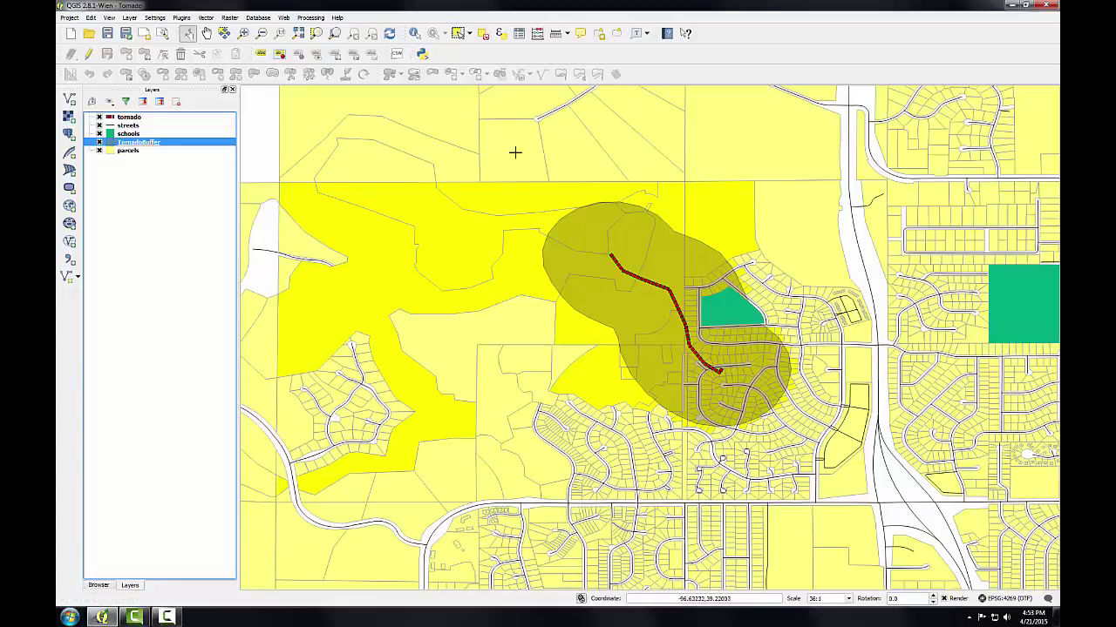
# Change the project's selection colour to cyan in Project Properties > General.
pyautogui.click(70, 18)
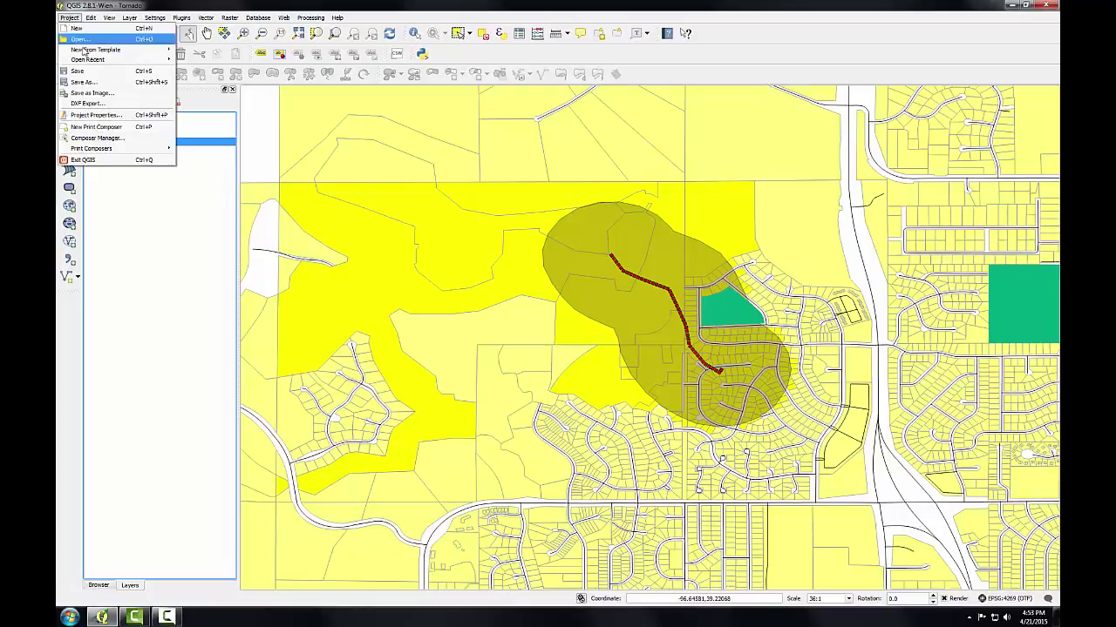
pyautogui.click(96, 115)
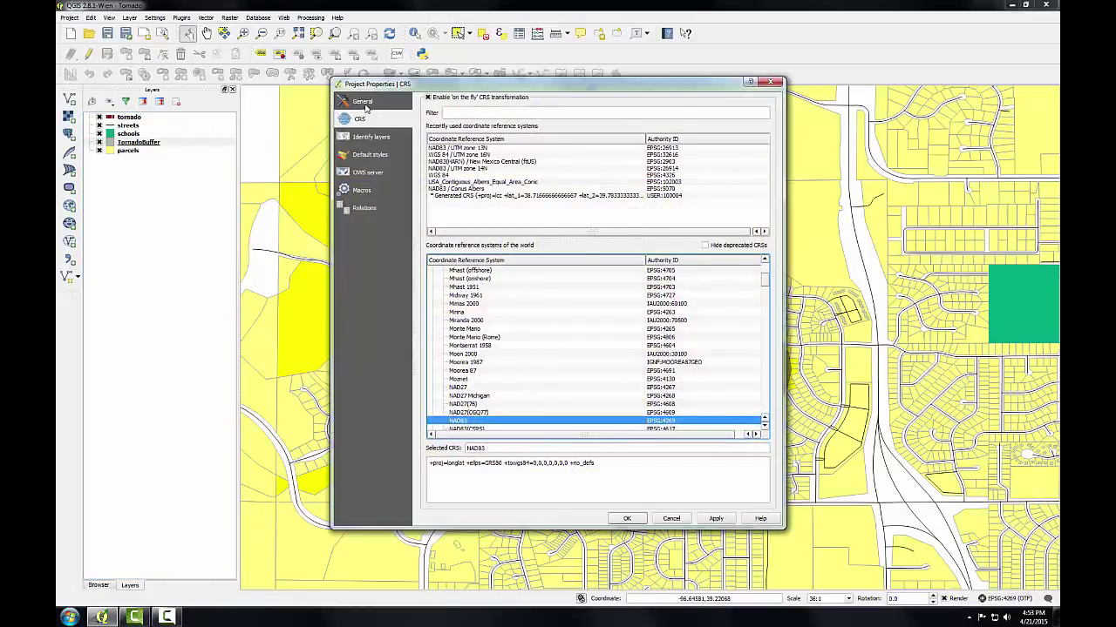
pyautogui.click(363, 105)
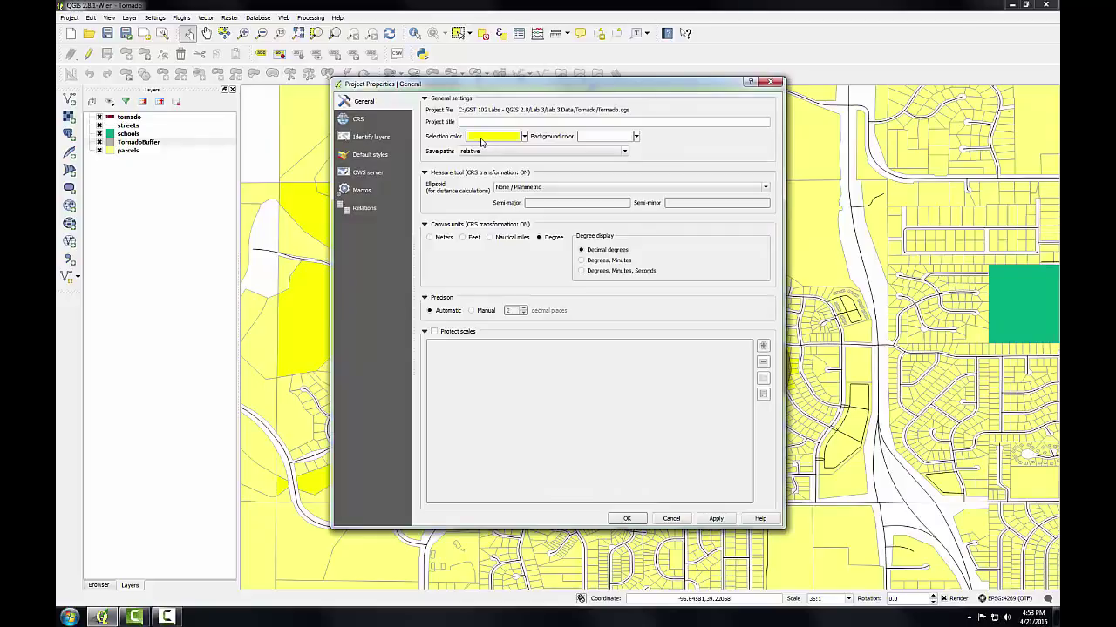
pyautogui.click(525, 137)
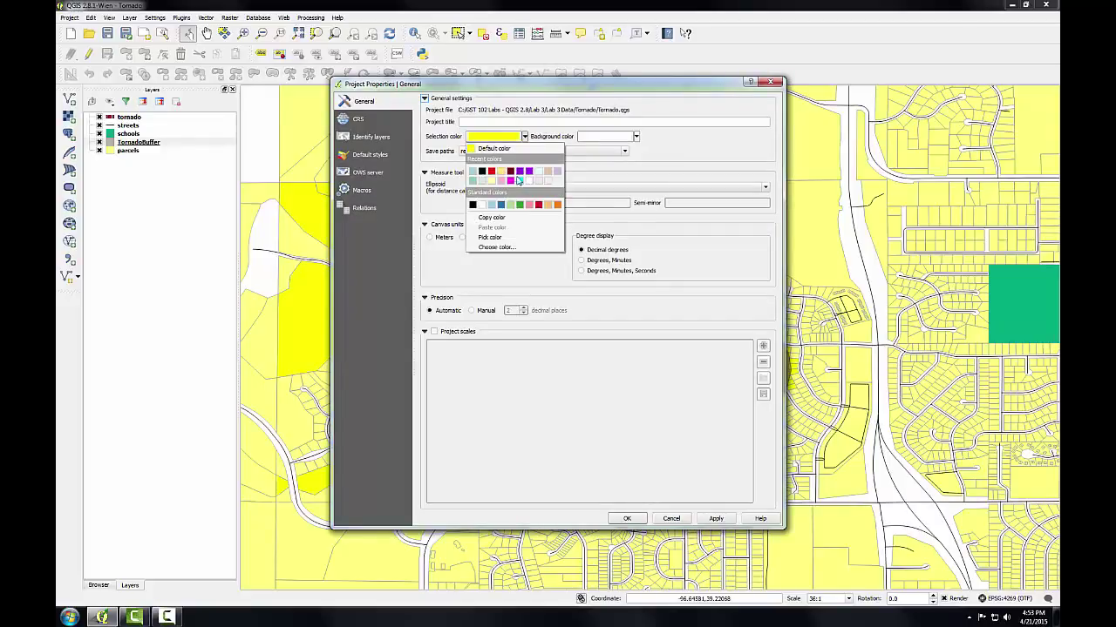
pyautogui.click(519, 180)
pyautogui.click(627, 519)
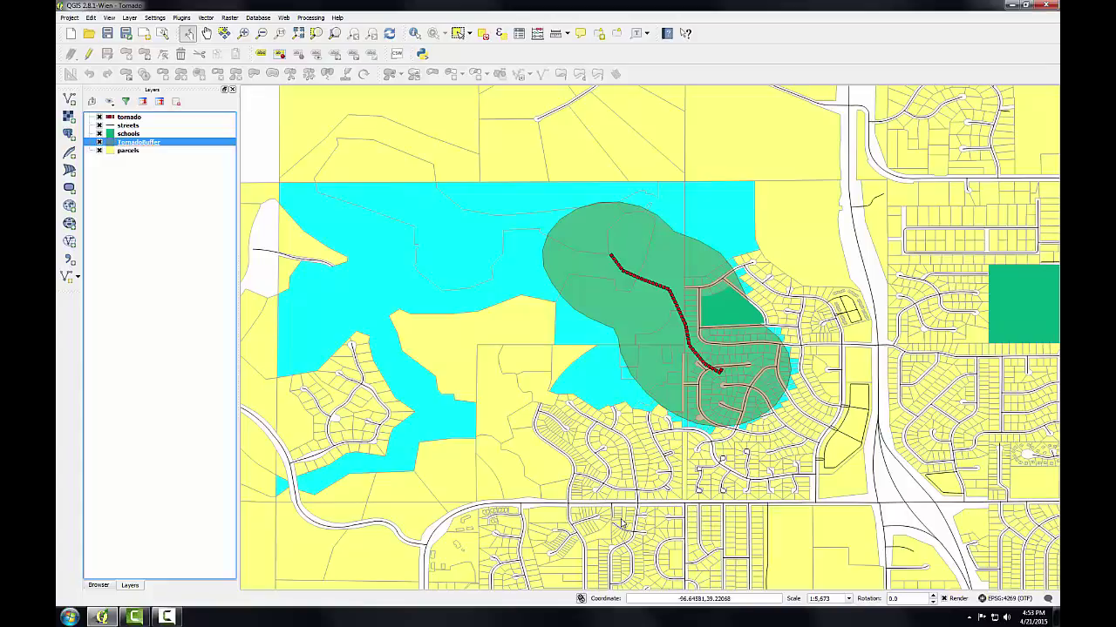
pyautogui.click(128, 151)
pyautogui.rightClick(128, 153)
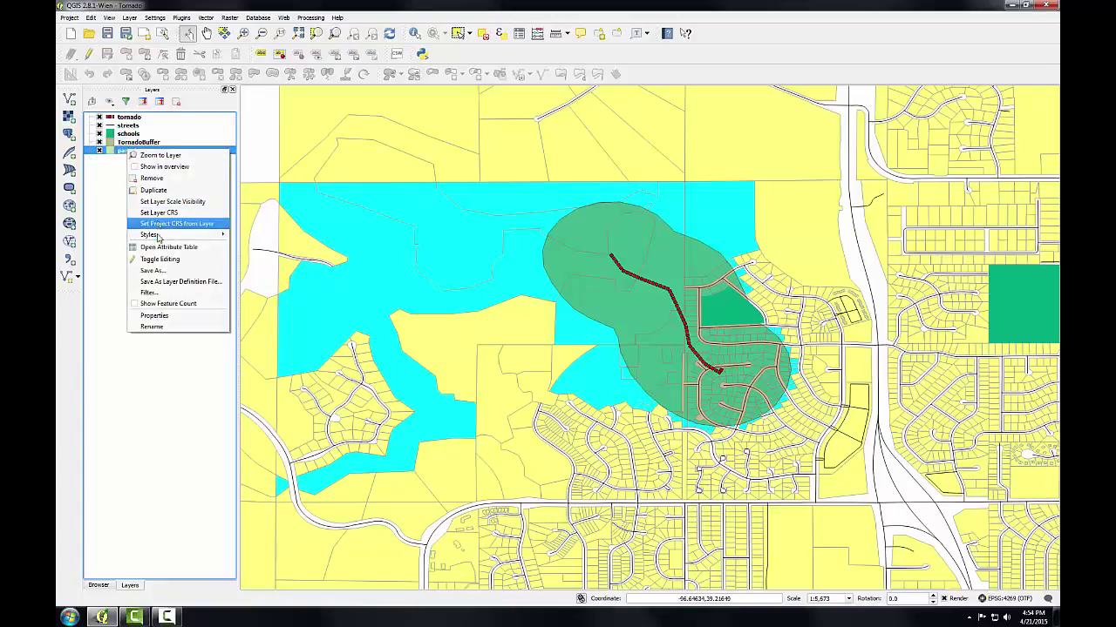
pyautogui.click(161, 270)
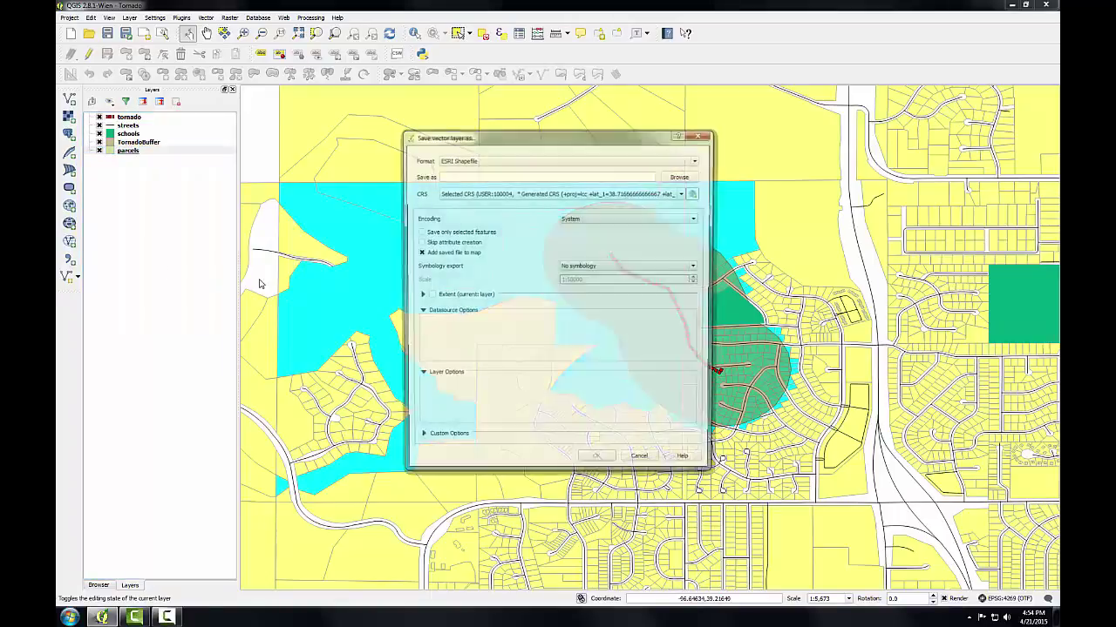
pyautogui.click(440, 233)
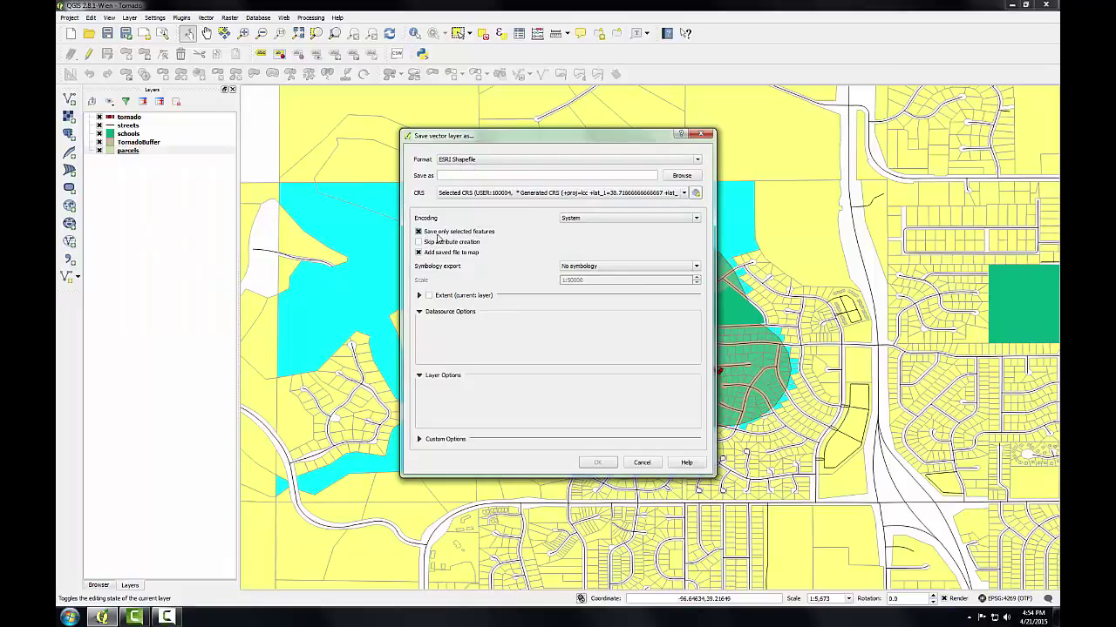
pyautogui.click(642, 462)
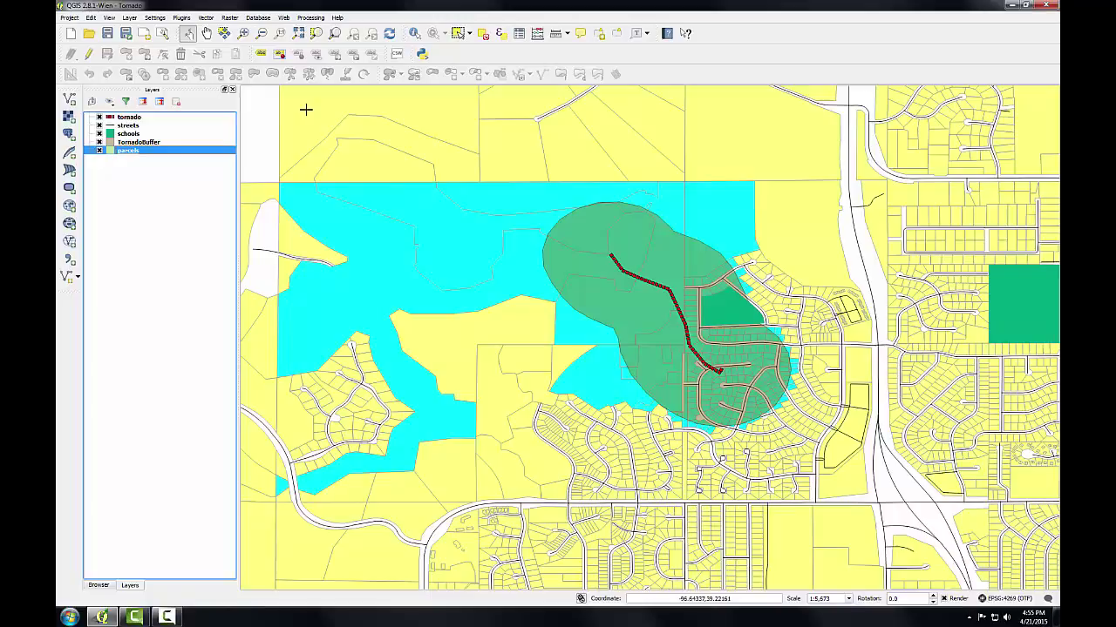
# Set up Basic Statistics on the parcels layer's TOTALVAL field.
pyautogui.click(206, 17)
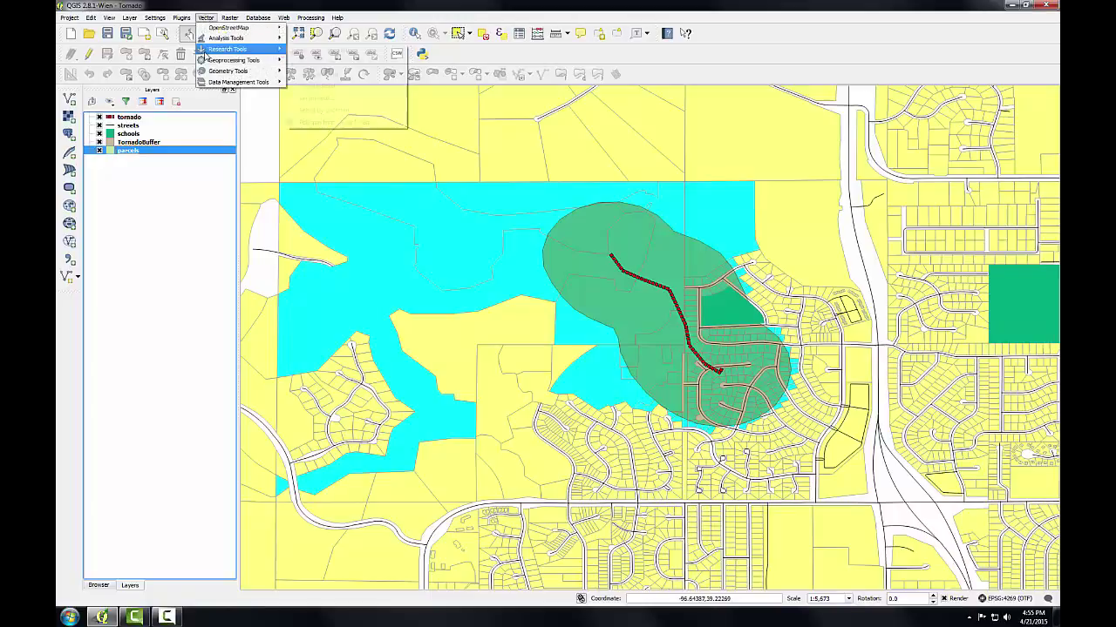
pyautogui.moveTo(213, 43)
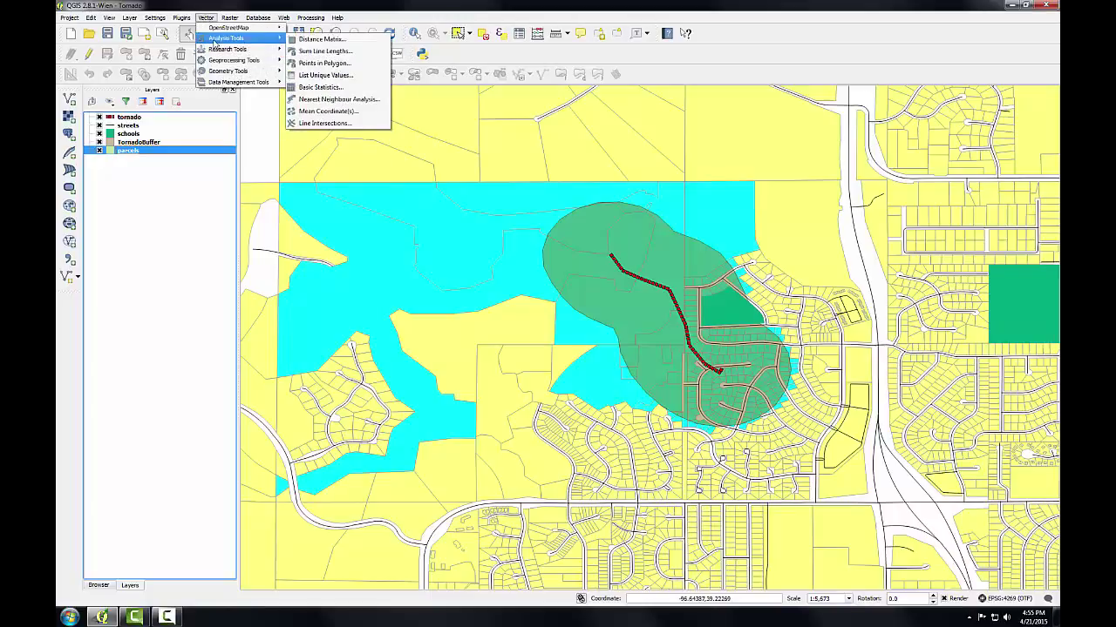
pyautogui.click(324, 87)
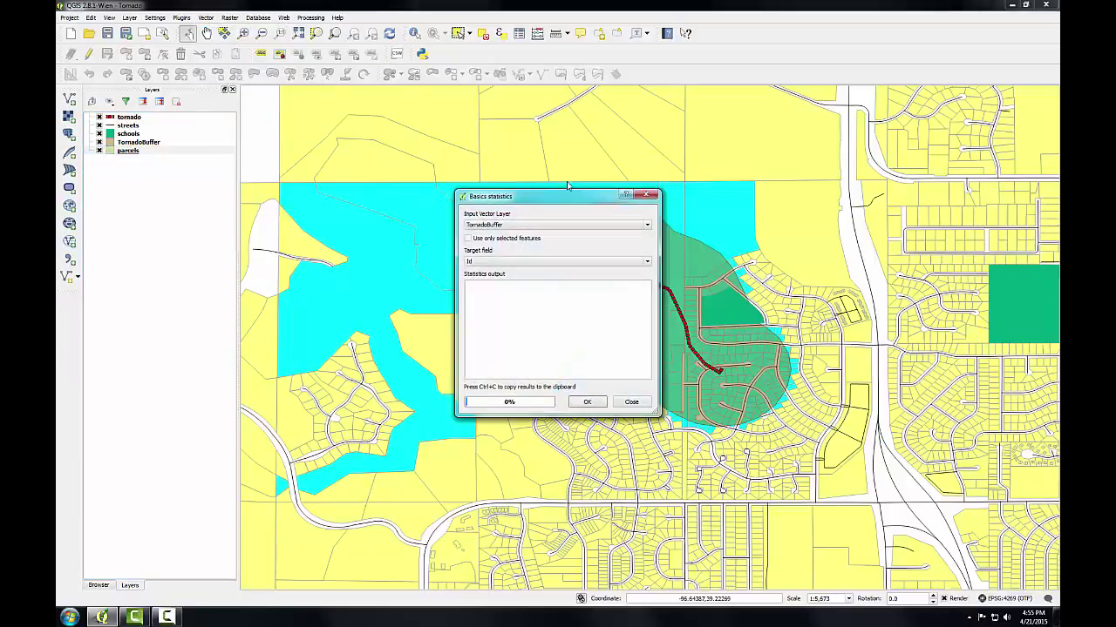
pyautogui.moveTo(573, 195); pyautogui.dragTo(343, 132)
pyautogui.click(383, 163)
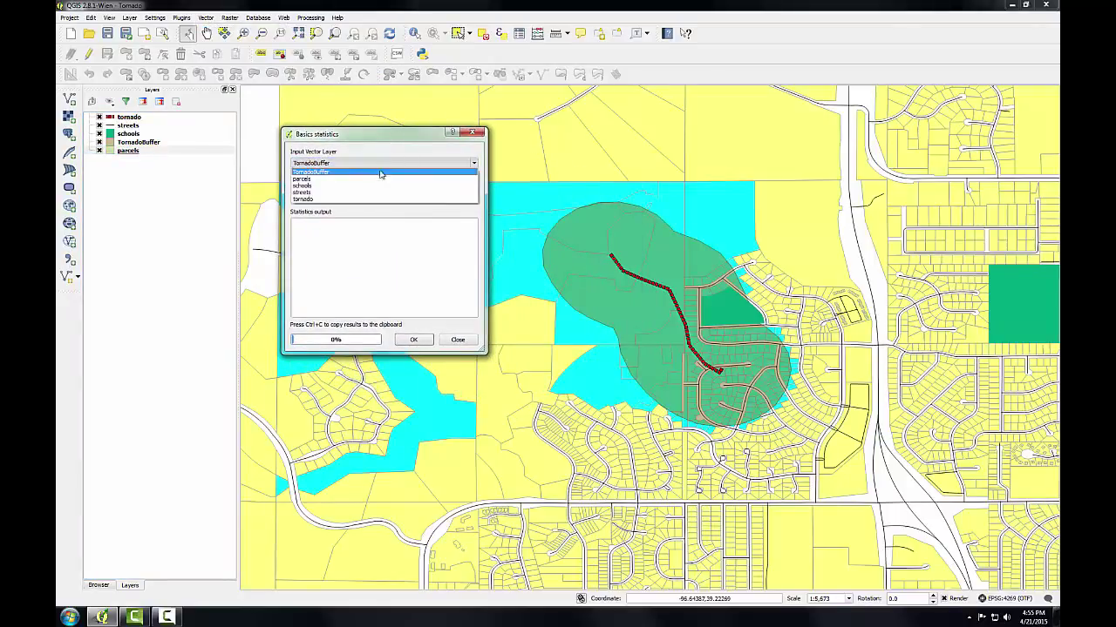
pyautogui.click(378, 182)
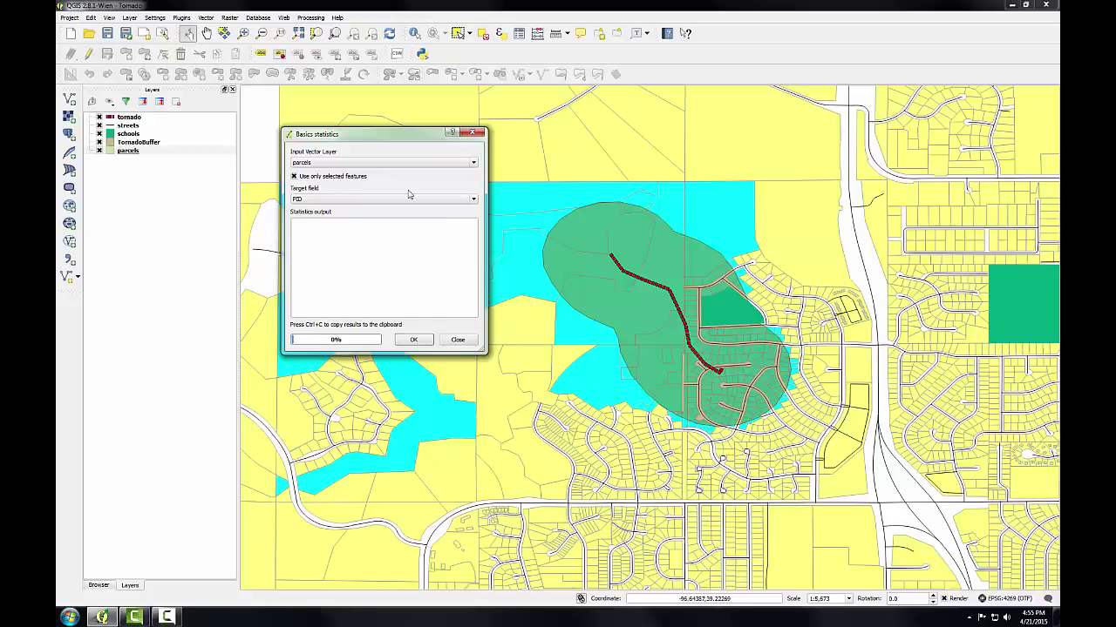
pyautogui.click(445, 202)
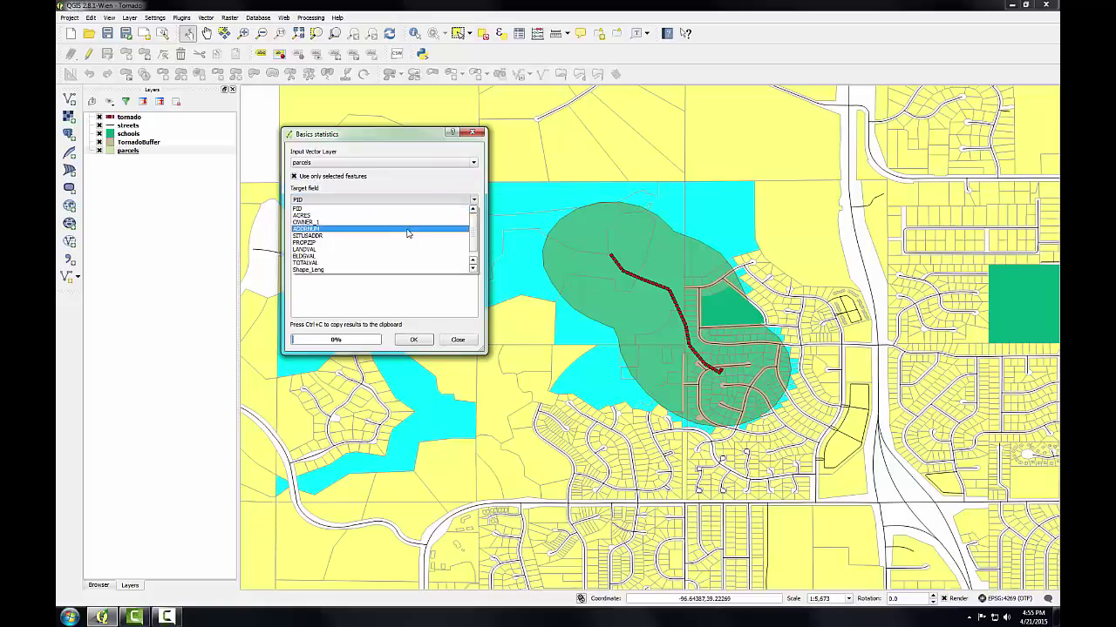
pyautogui.click(397, 263)
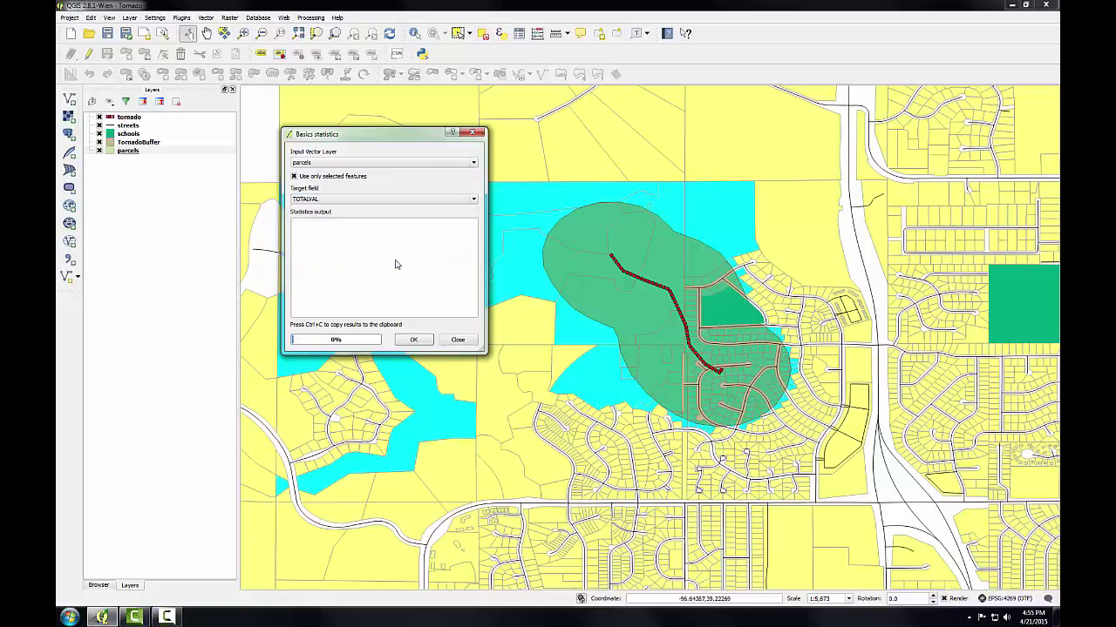
# Compute the statistics and enlarge the results to show the 29584177.0 sum over 186 parcels.
pyautogui.click(414, 340)
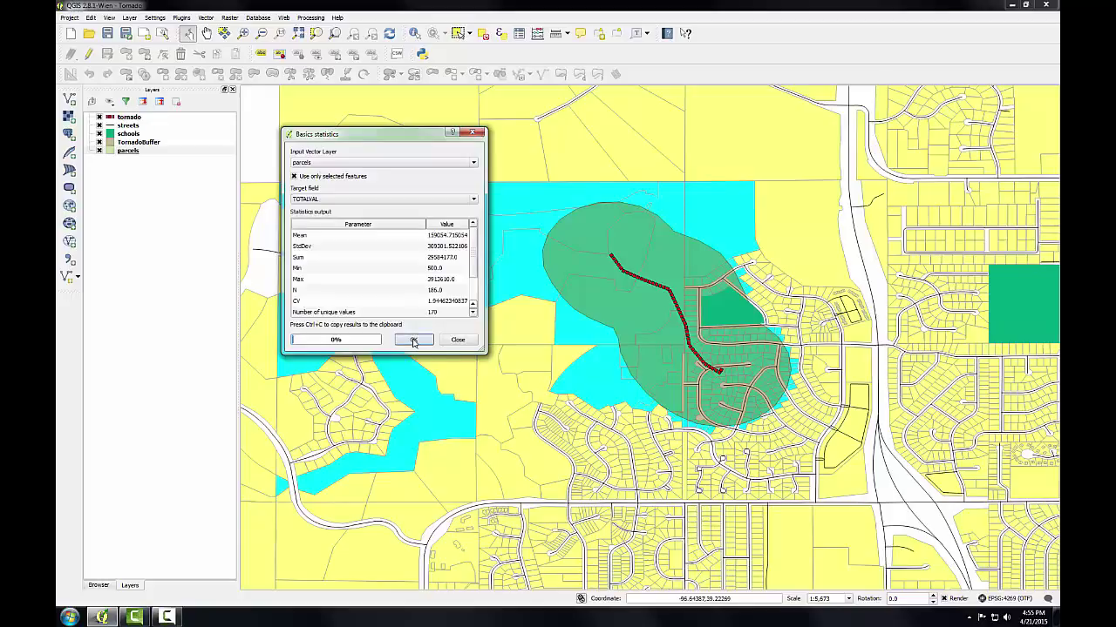
pyautogui.moveTo(485, 352); pyautogui.dragTo(506, 425)
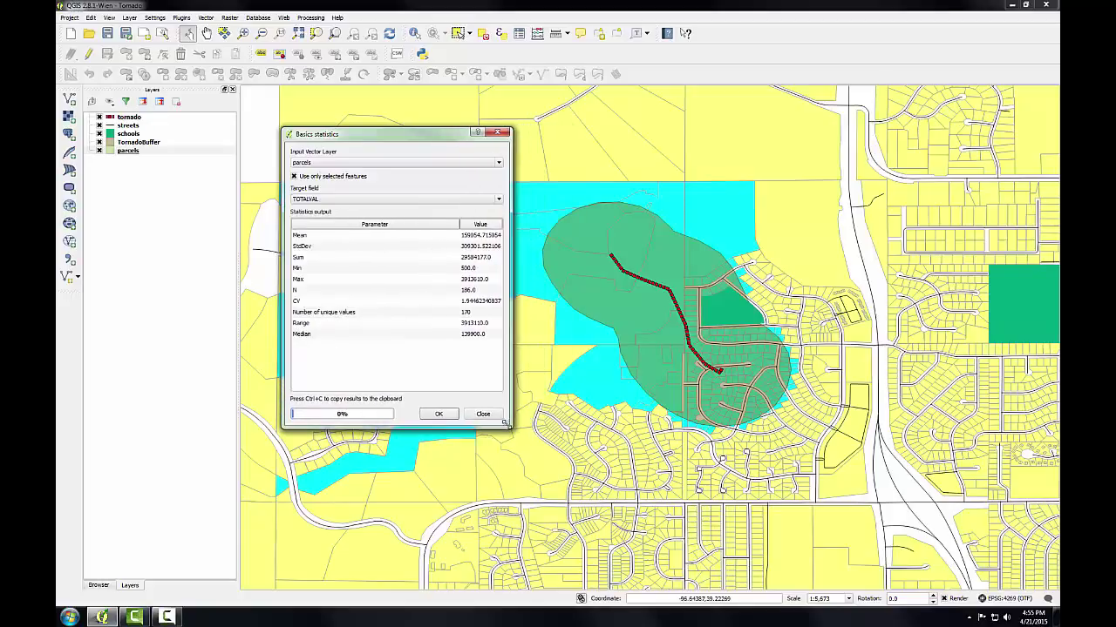
pyautogui.click(462, 225)
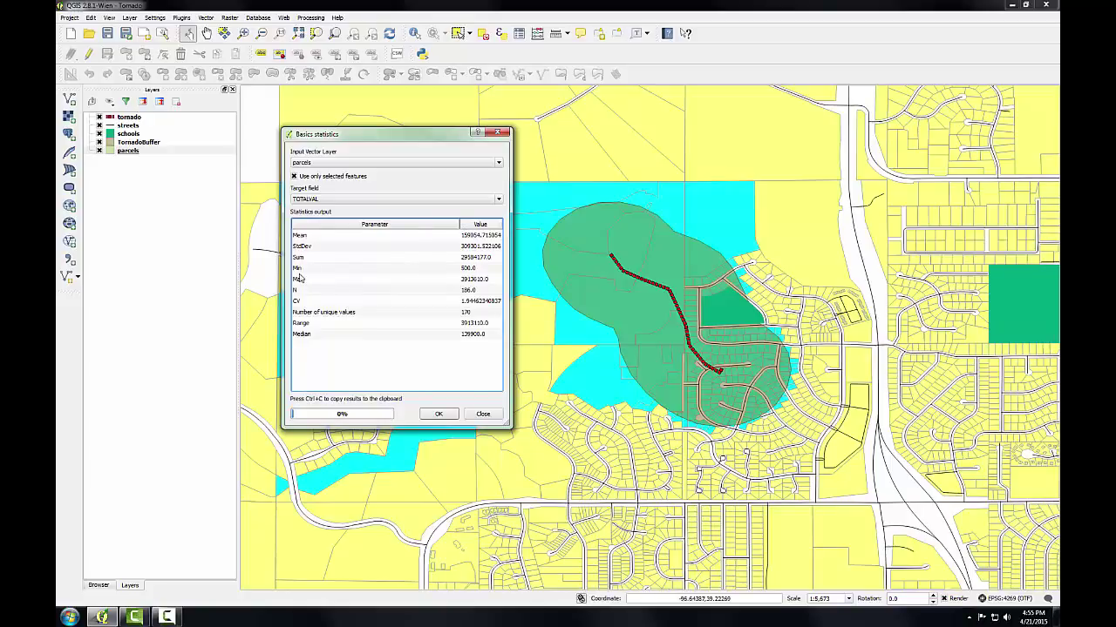
pyautogui.click(468, 260)
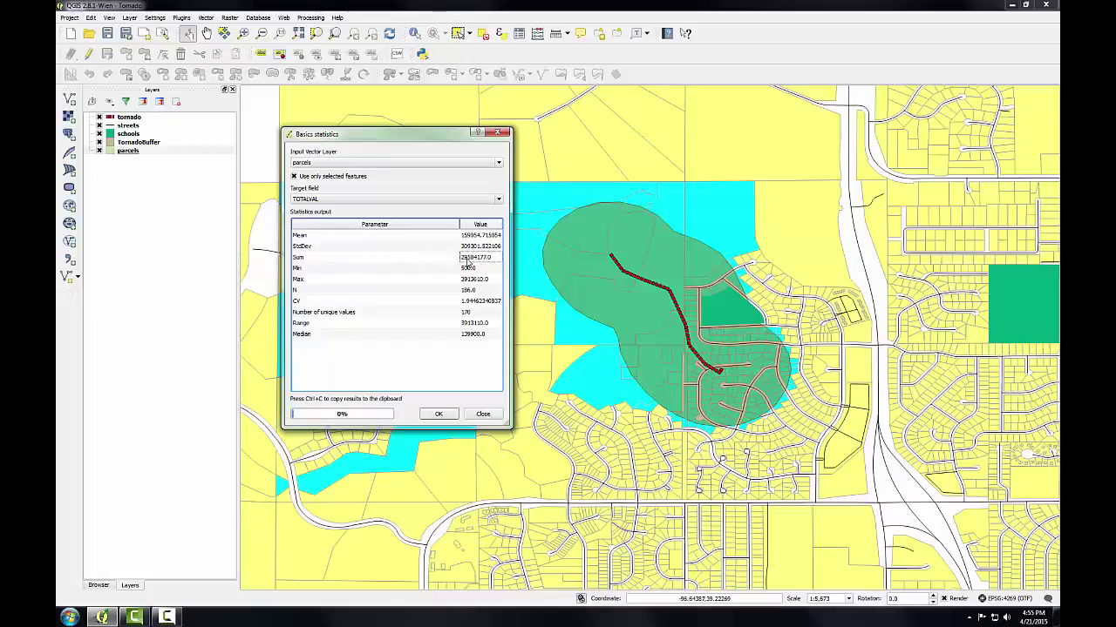